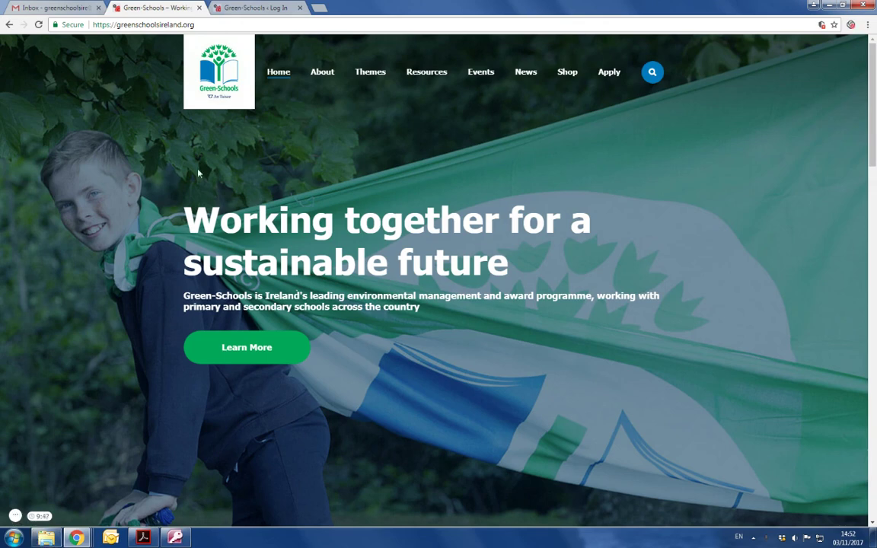
# Open the Apply page and scroll down to its Log in and Sign up buttons
pyautogui.click(609, 72)
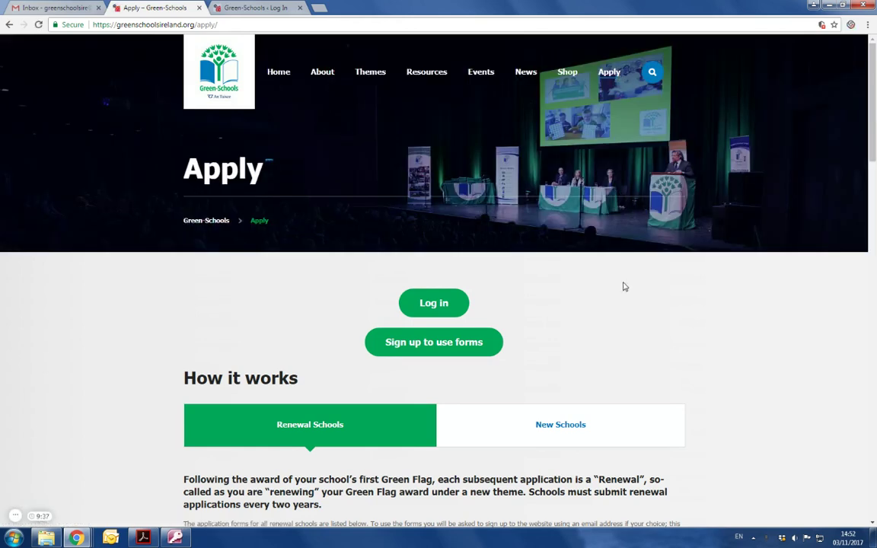
pyautogui.scroll(-1, 624, 286)
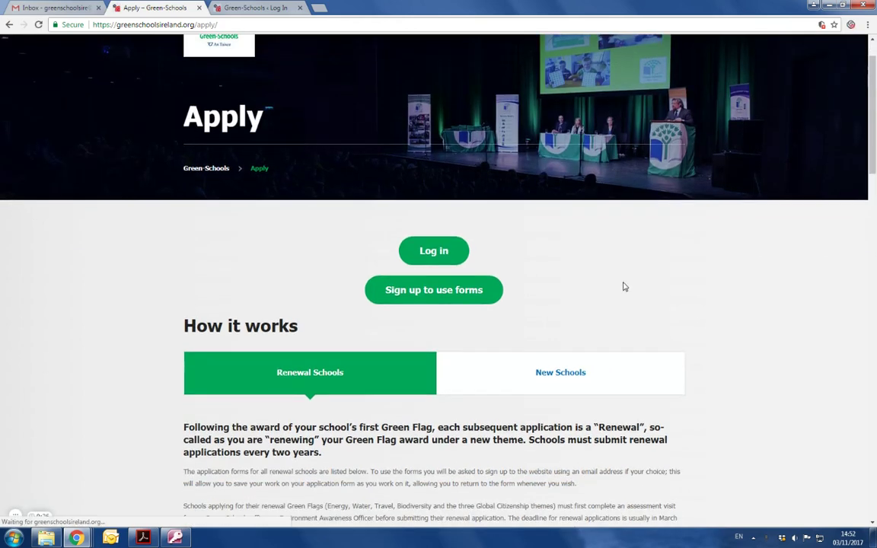
# Sign up for forms with a chosen username and the autofilled Gmail address, then register
pyautogui.click(438, 297)
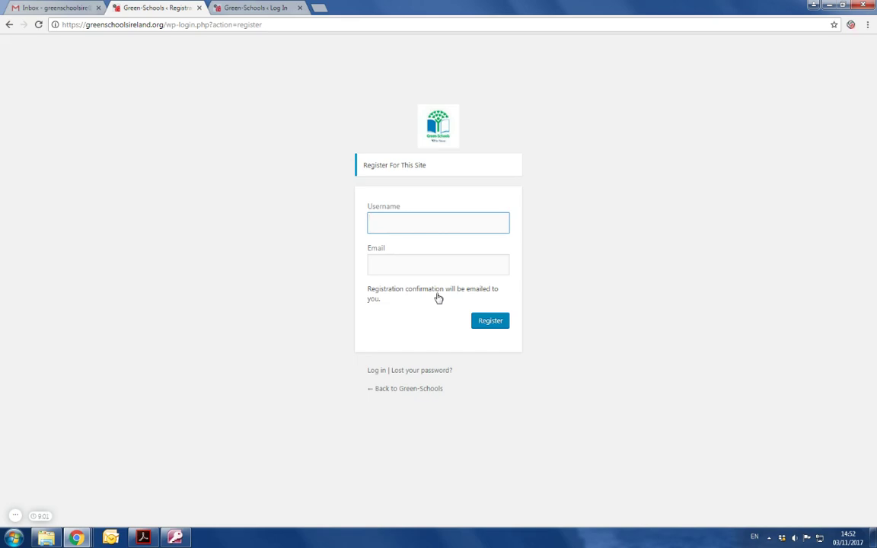
pyautogui.write('greenschoolsire')
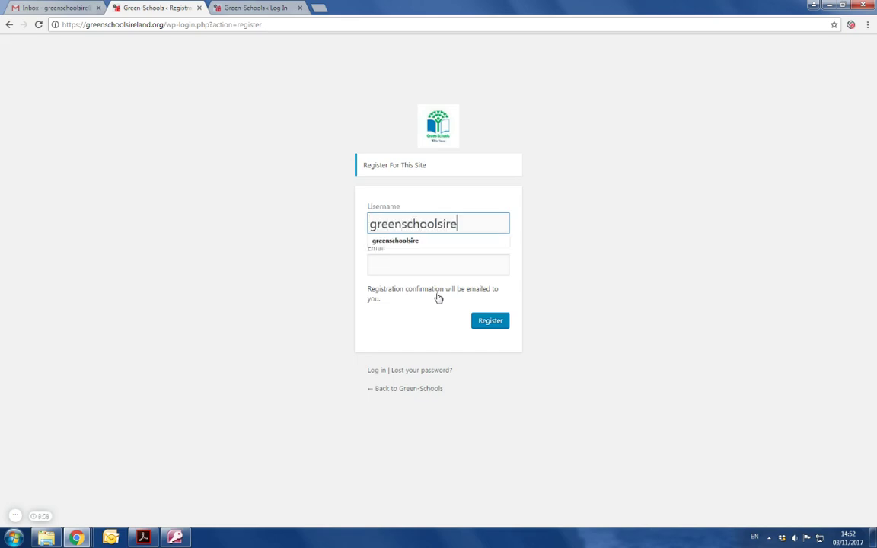
pyautogui.press('Tab')
pyautogui.write('greensch')
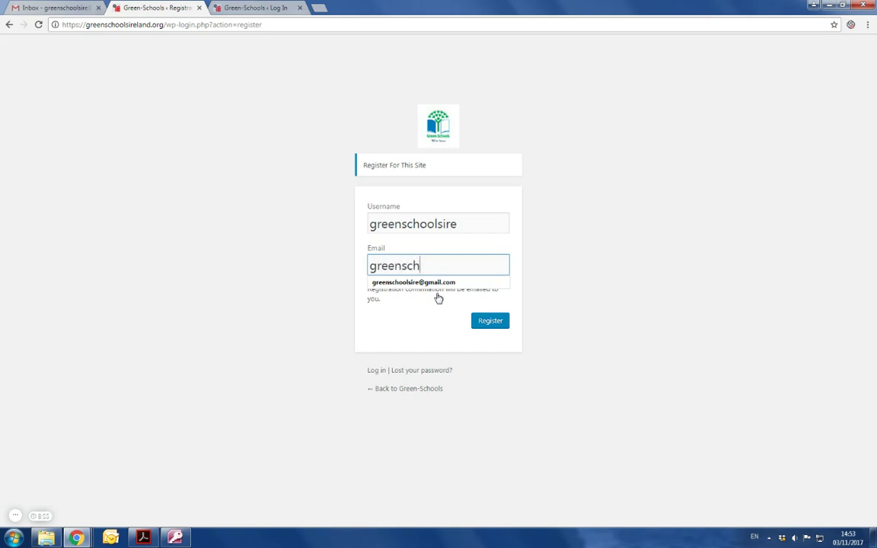
pyautogui.press('Down')
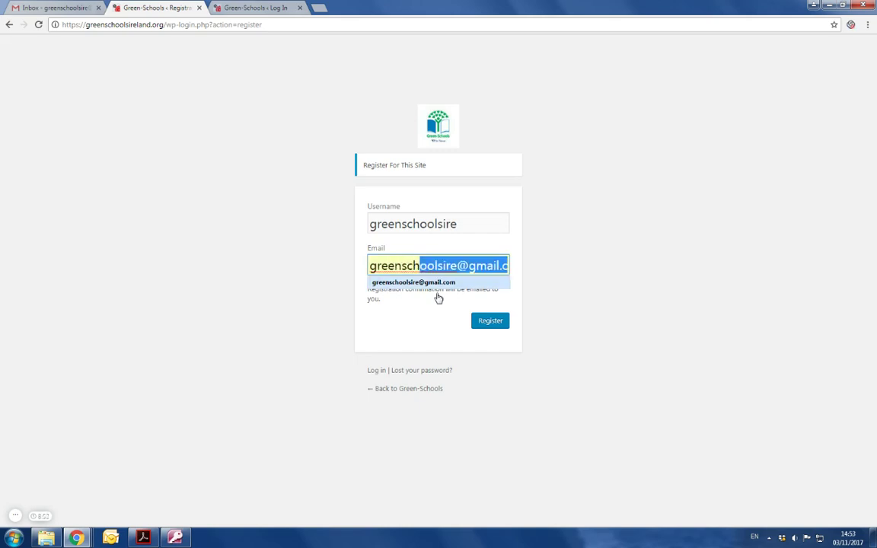
pyautogui.press('Return')
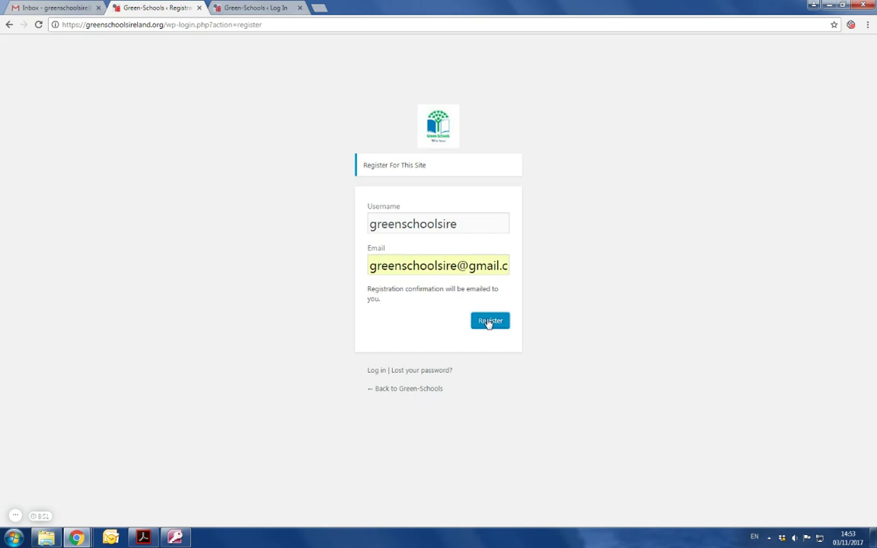
pyautogui.click(488, 323)
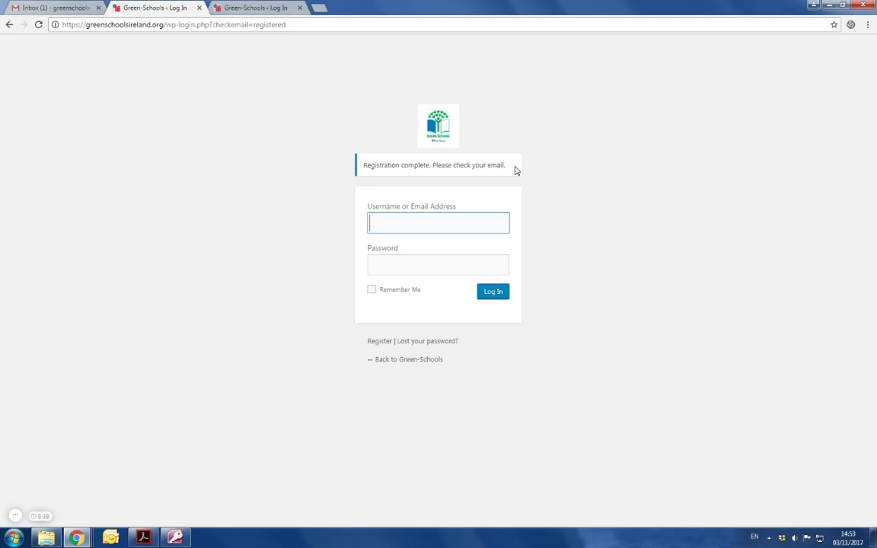
# In Gmail, open the '[Green-Schools] Your username and password info' email from WordPress
pyautogui.click(34, 6)
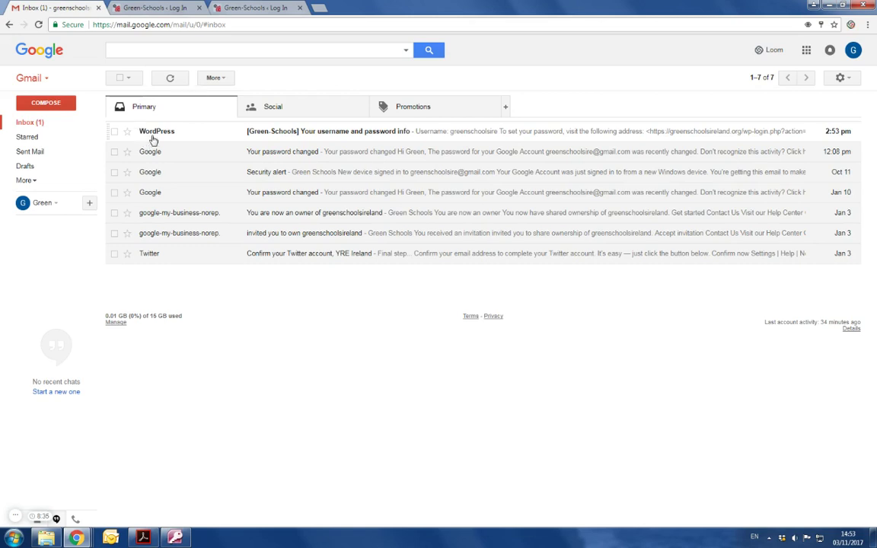
pyautogui.moveTo(156, 139)
pyautogui.click(35, 181)
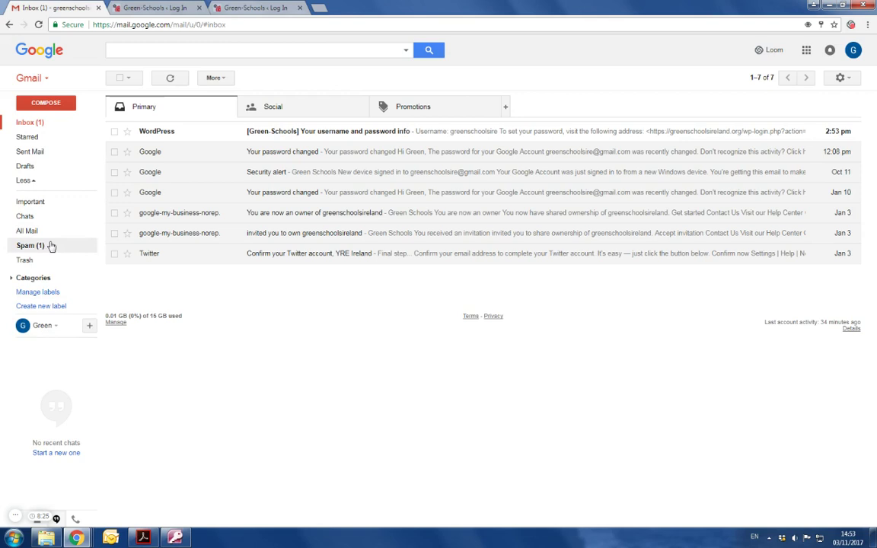
pyautogui.click(49, 125)
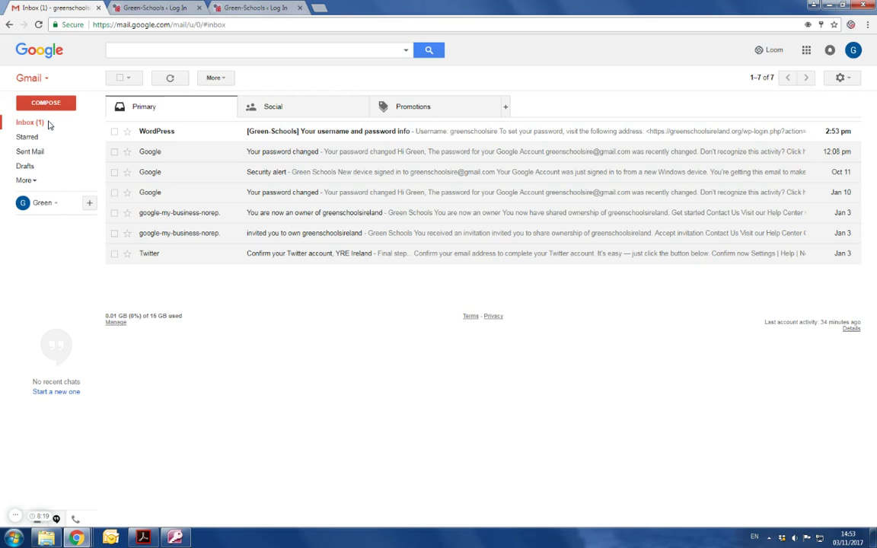
pyautogui.click(272, 131)
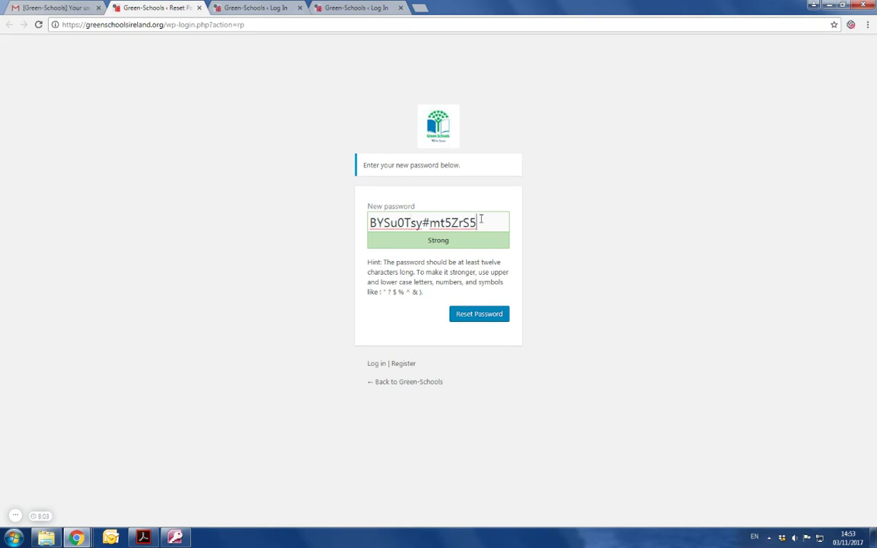
# Replace the generated password with a shorter custom password and submit Reset Password
pyautogui.moveTo(480, 221); pyautogui.dragTo(357, 223)
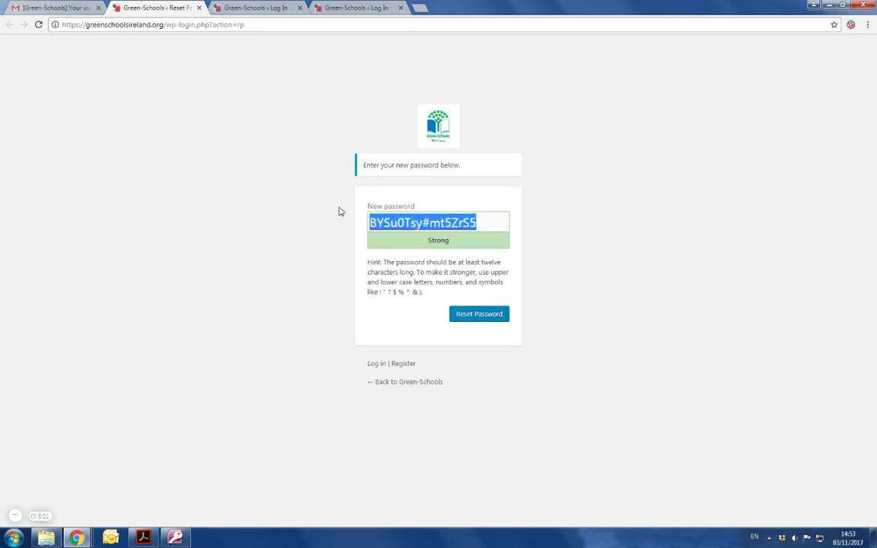
pyautogui.press('BackSpace')
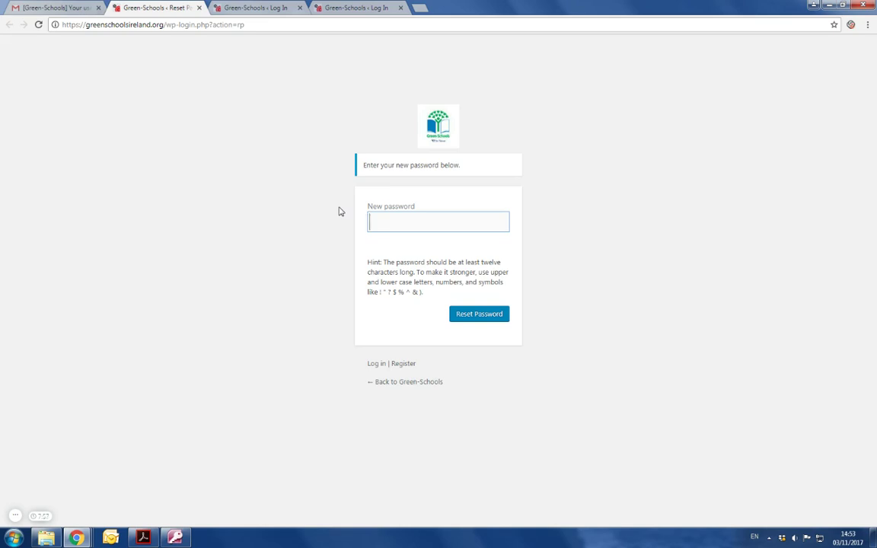
pyautogui.write('greenschools')
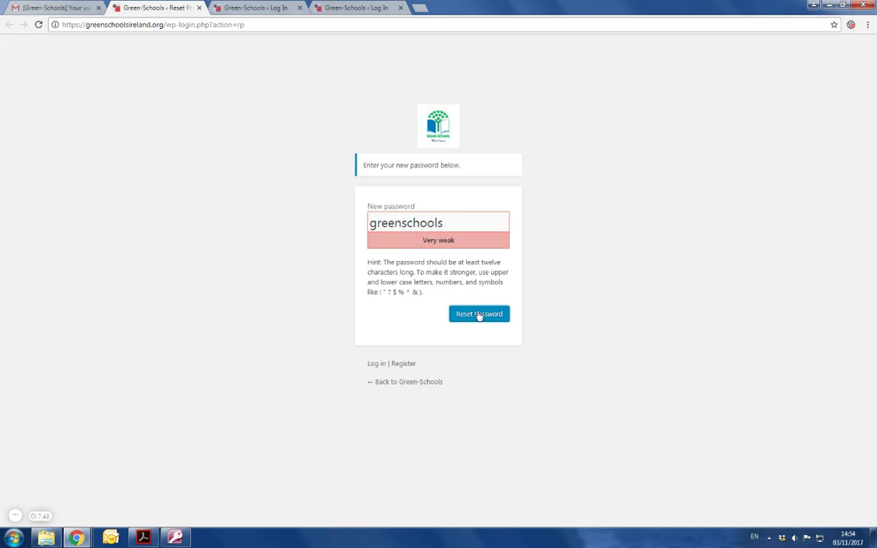
pyautogui.click(478, 314)
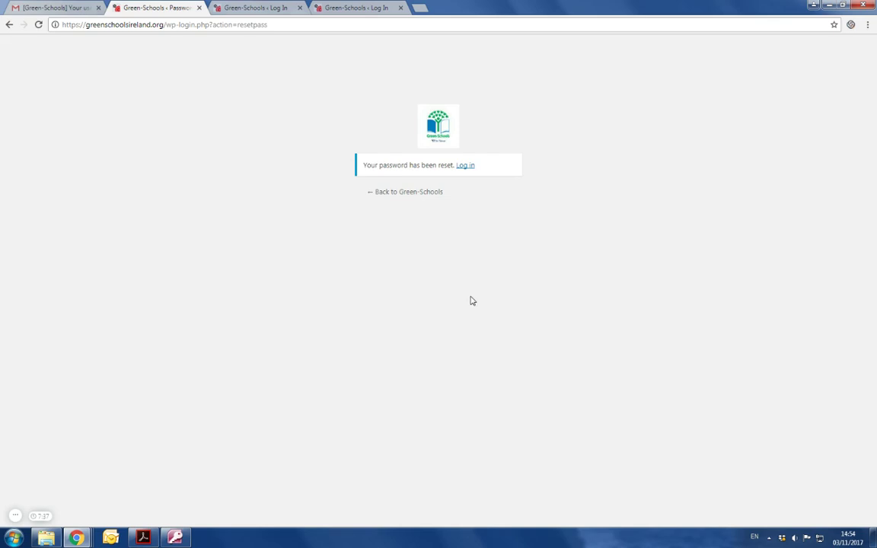
# Log in with the autocompleted username and the new account password
pyautogui.click(466, 166)
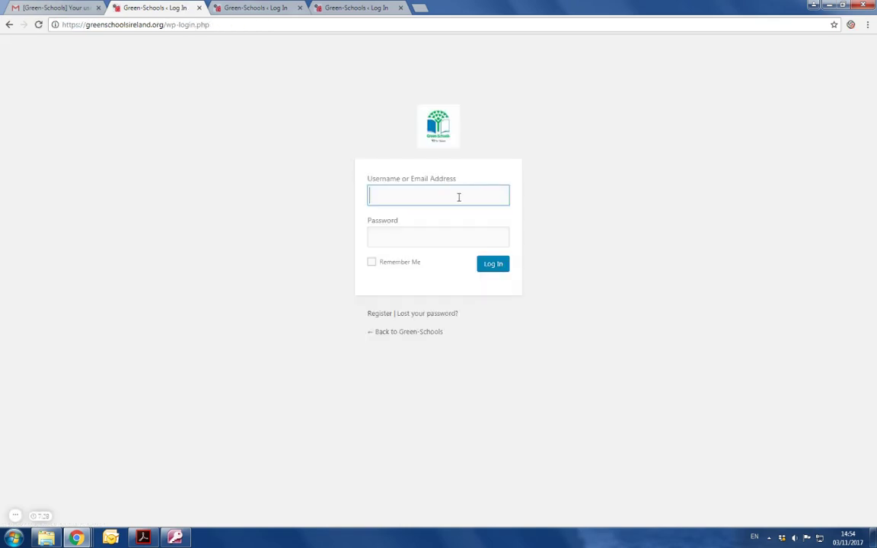
pyautogui.write('gr')
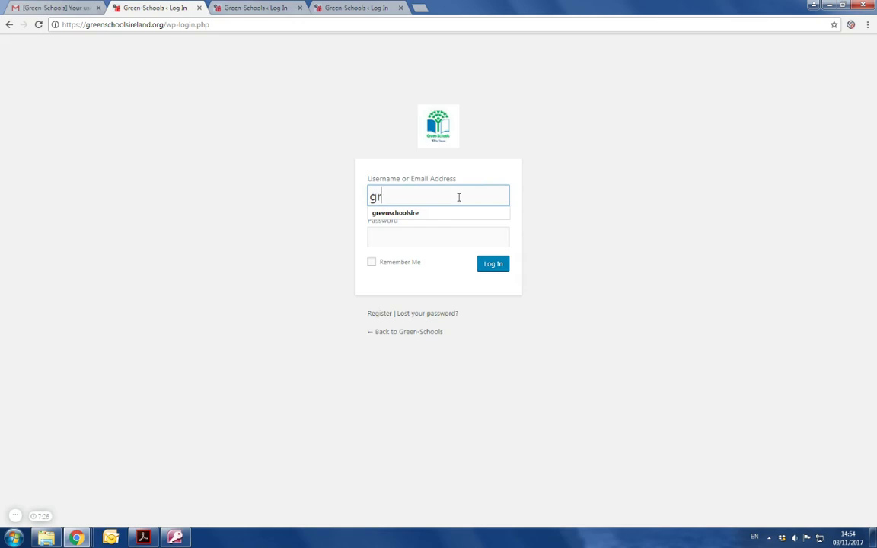
pyautogui.press('Down')
pyautogui.press('Tab')
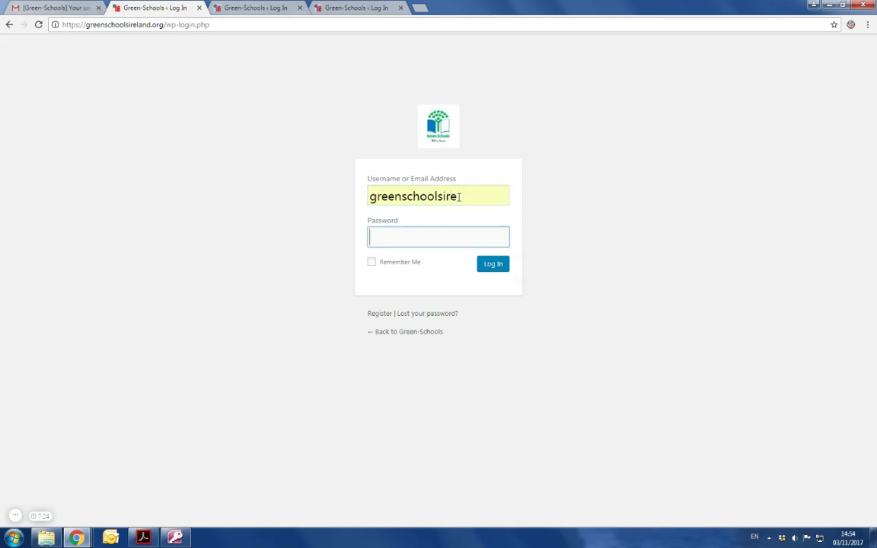
pyautogui.write('••••••••••••')
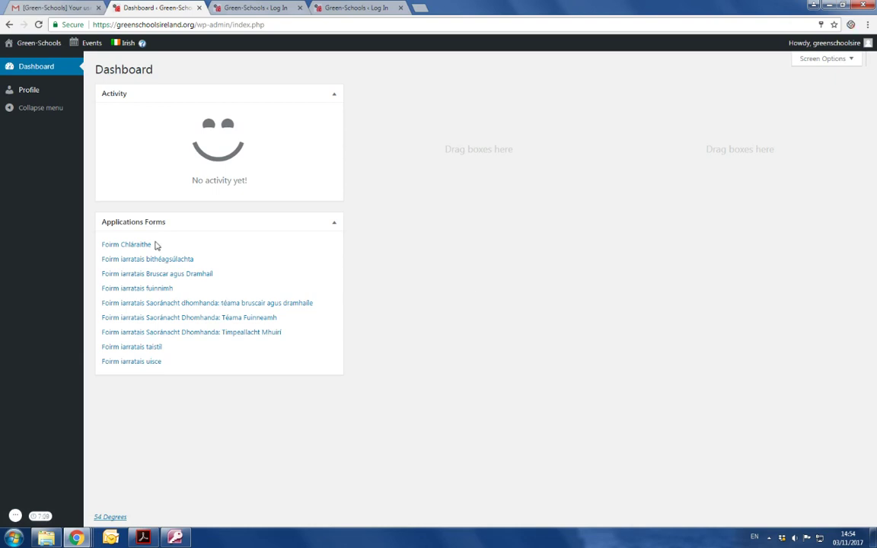
# Switch the dashboard language from Irish to English via the admin bar language menu
pyautogui.moveTo(124, 43)
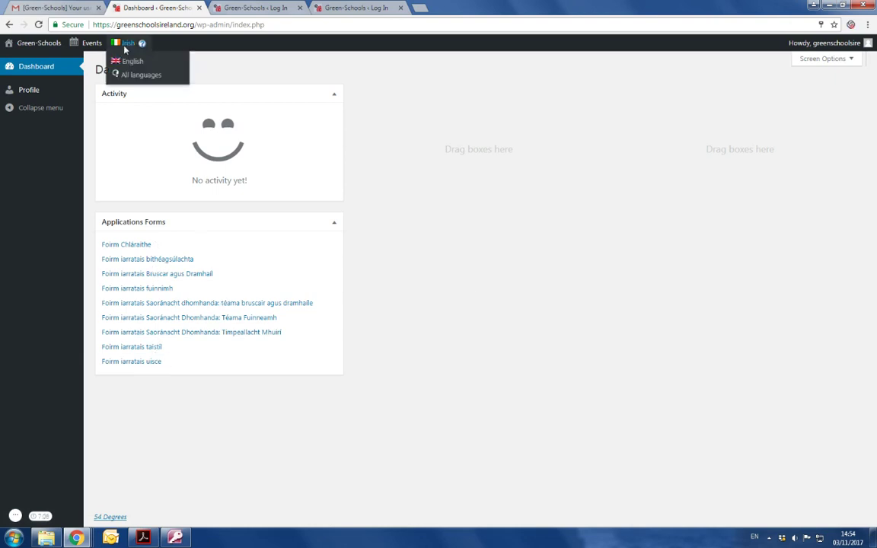
pyautogui.click(130, 67)
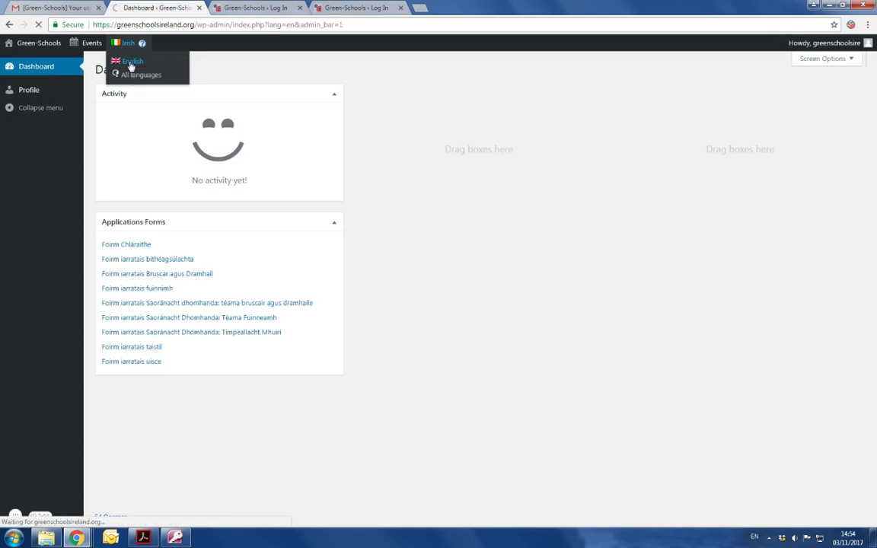
pyautogui.moveTo(115, 44)
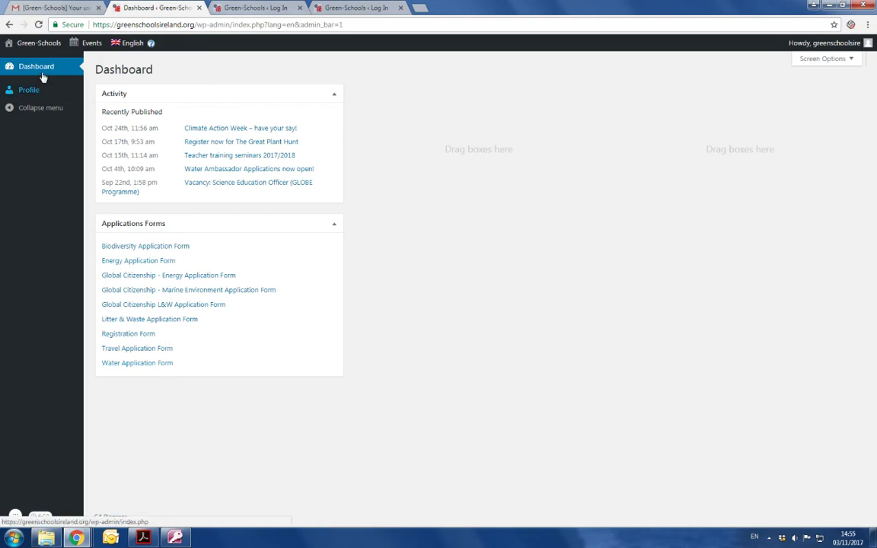
pyautogui.moveTo(39, 48)
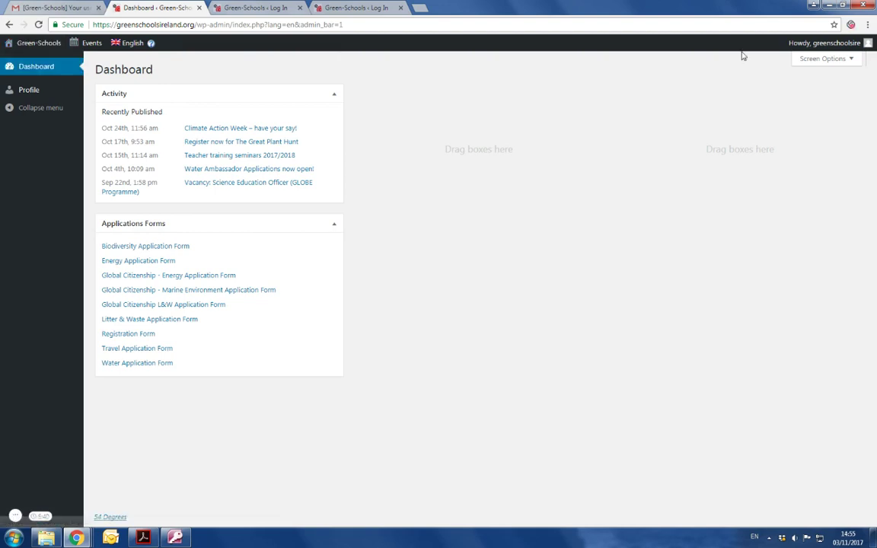
pyautogui.moveTo(823, 51)
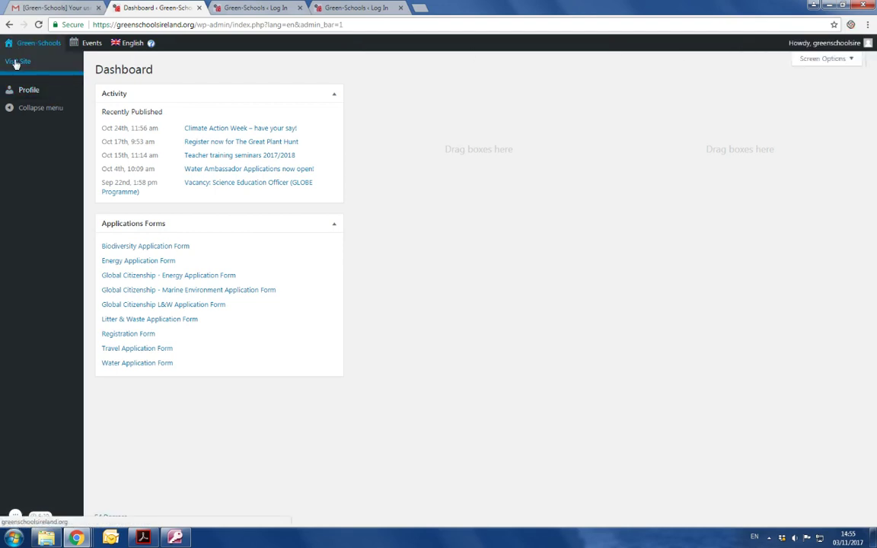
# Visit the public site, open About, and scroll down to the Contact us section
pyautogui.click(15, 61)
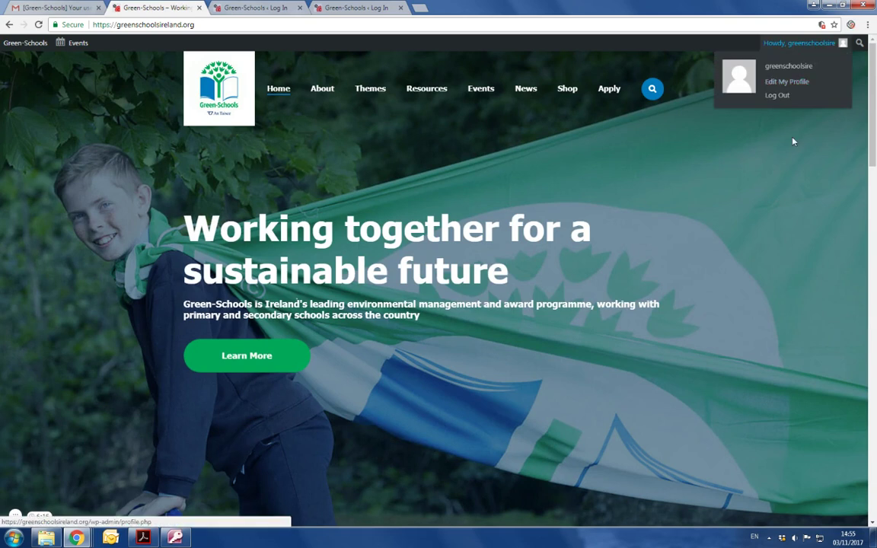
pyautogui.click(325, 97)
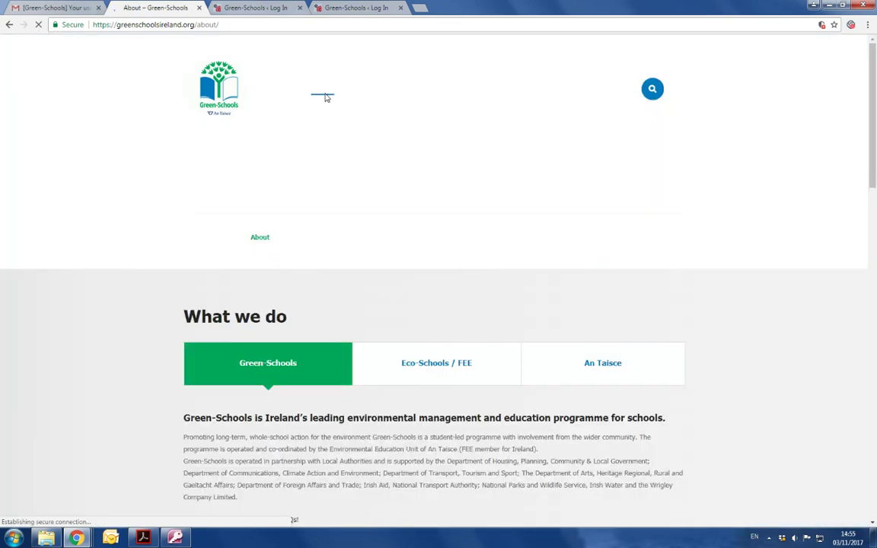
pyautogui.scroll(-3, 275, 249)
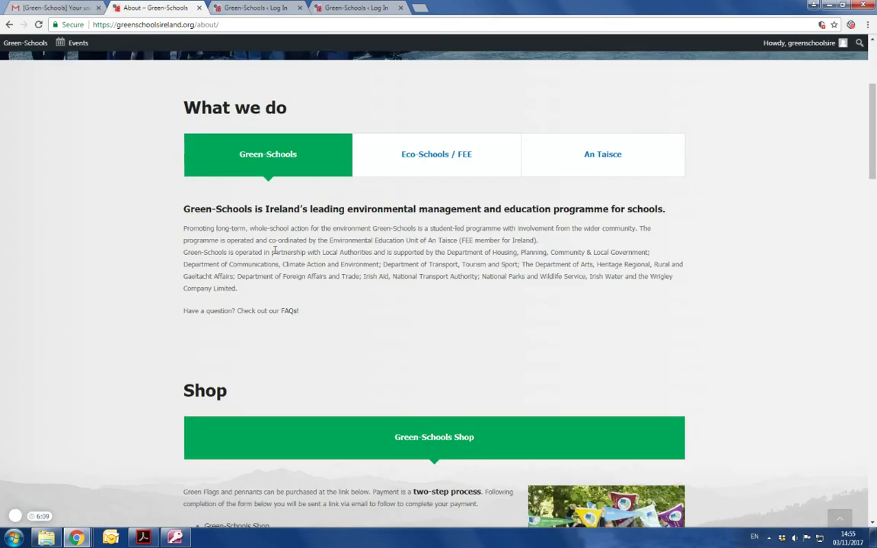
pyautogui.scroll(-6, 274, 254)
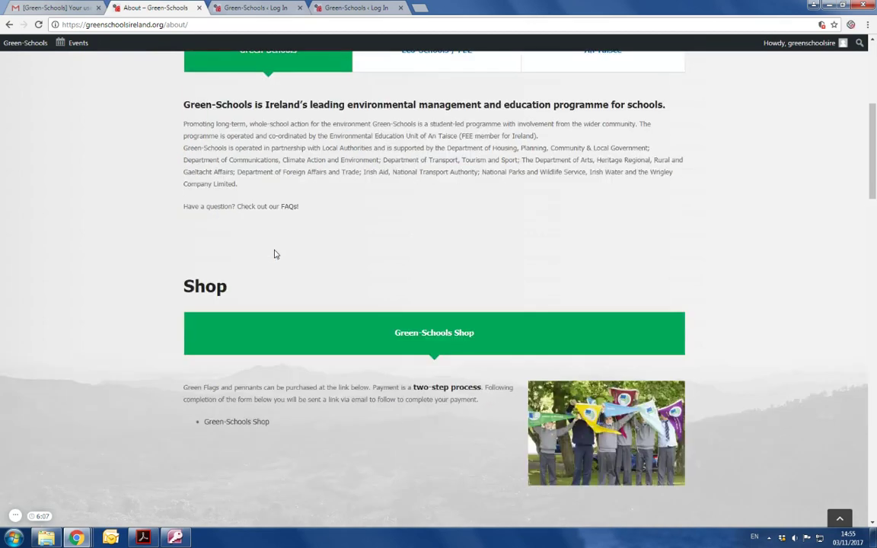
pyautogui.scroll(-3, 275, 254)
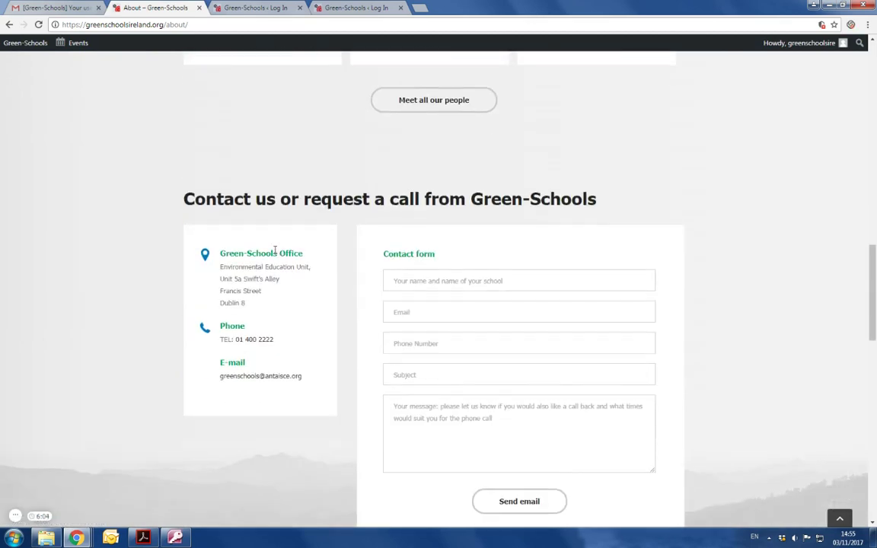
pyautogui.scroll(-1, 276, 254)
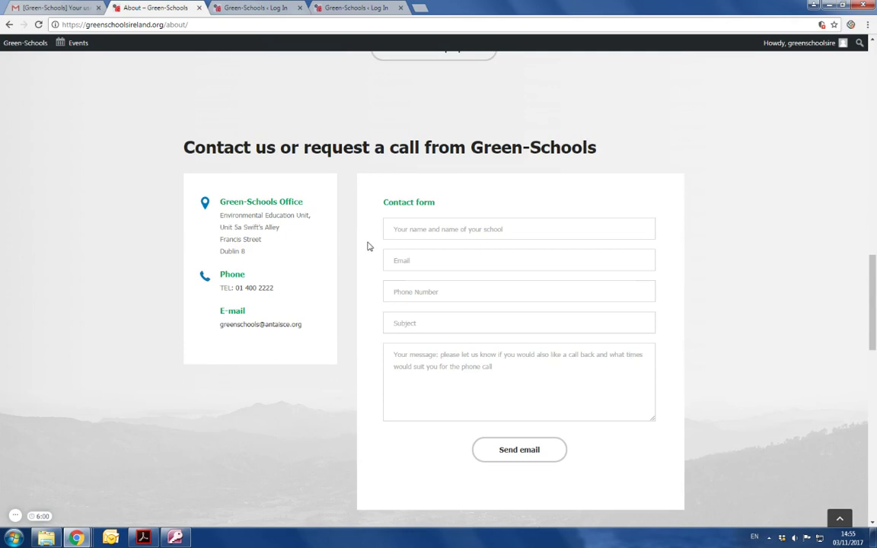
pyautogui.moveTo(808, 44)
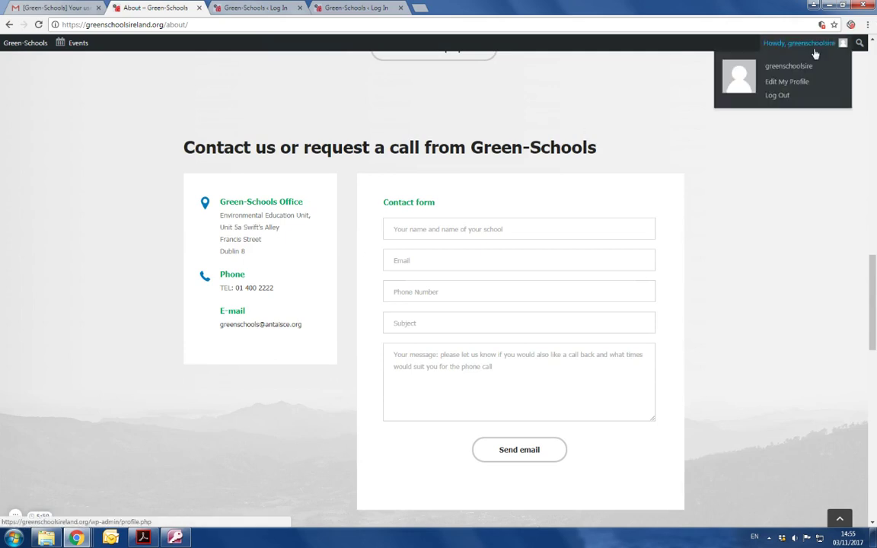
# Log out from the Howdy account menu, reaching the 'You are now logged out' page
pyautogui.click(777, 95)
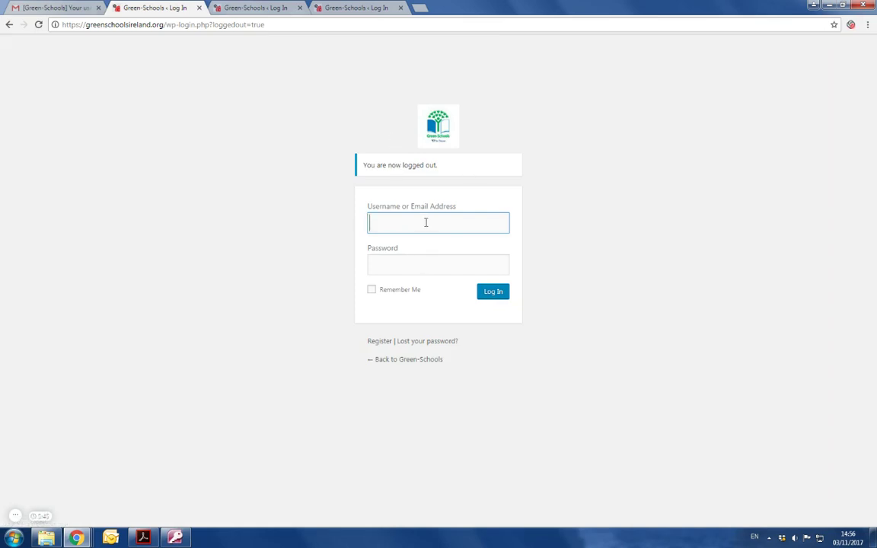
pyautogui.click(413, 363)
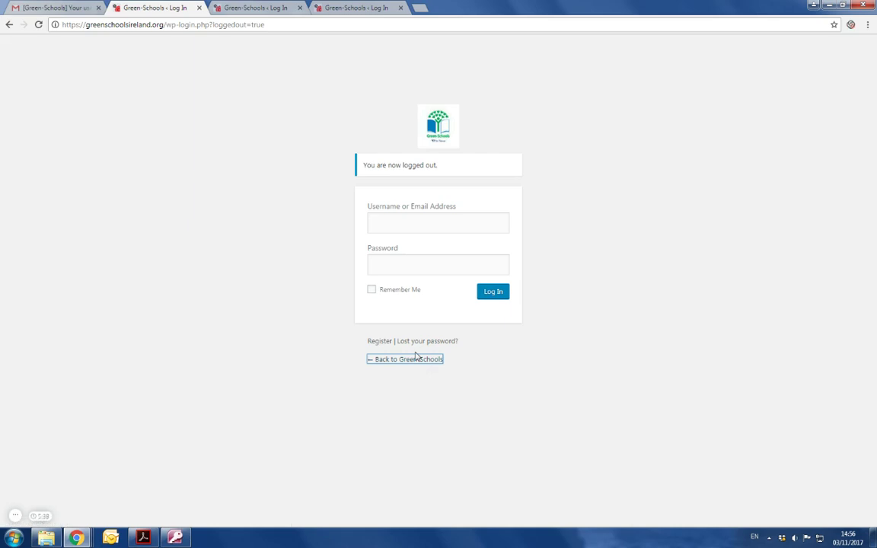
# Go back to the Green-Schools homepage and scroll down past Latest News to Browse Themes
pyautogui.click(412, 361)
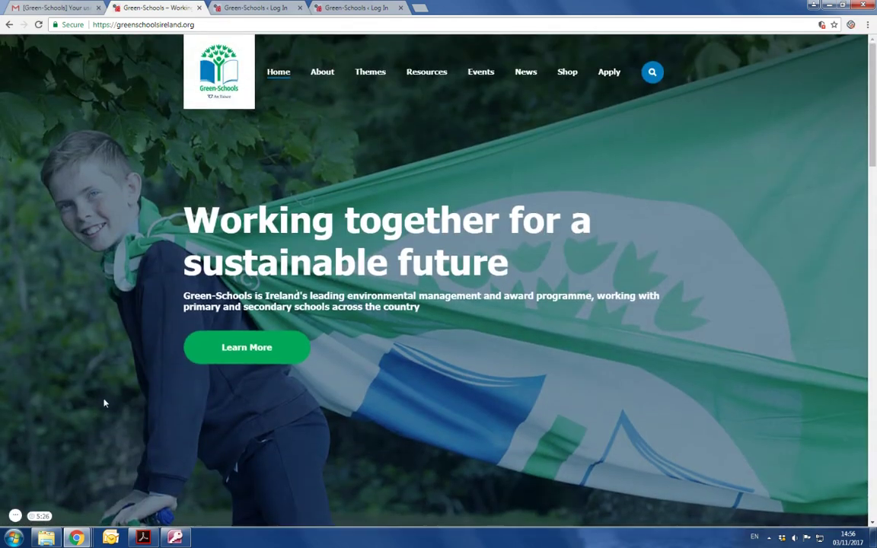
pyautogui.scroll(-2, 105, 403)
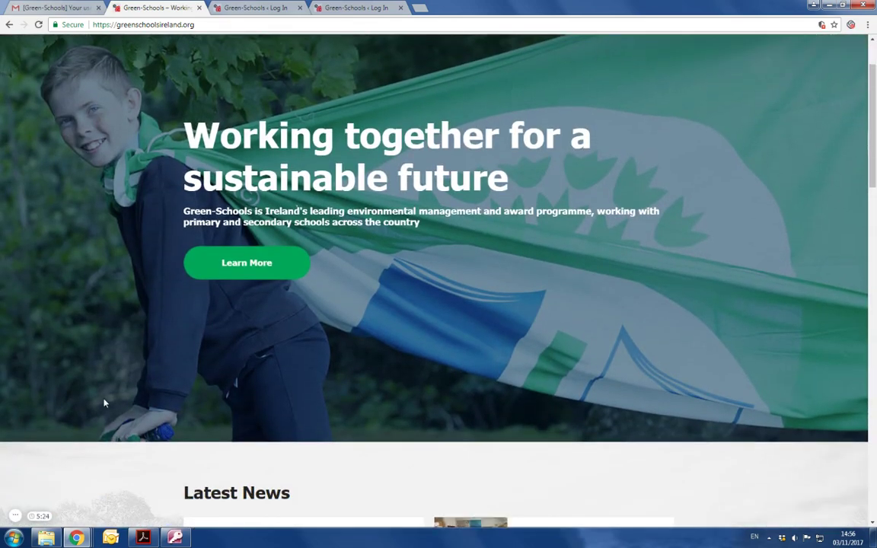
pyautogui.scroll(-3, 105, 403)
pyautogui.scroll(-9, 105, 403)
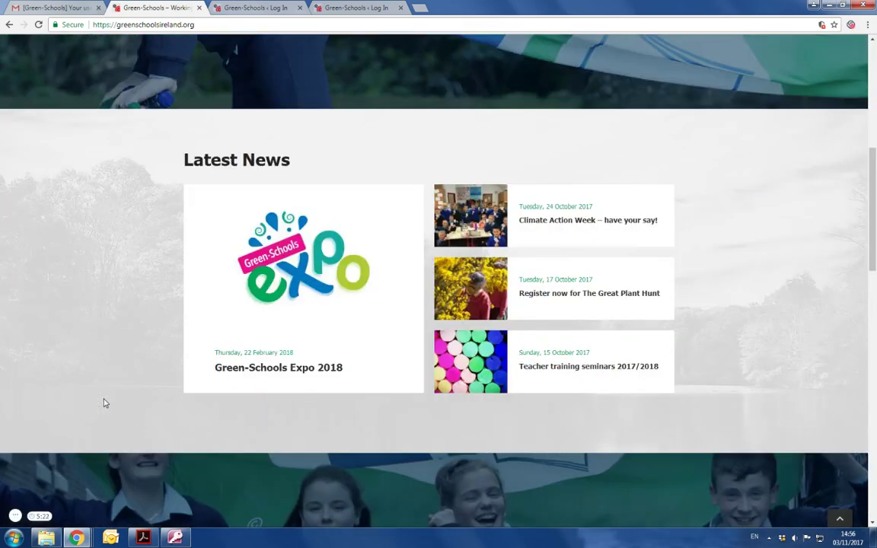
pyautogui.scroll(-8, 105, 403)
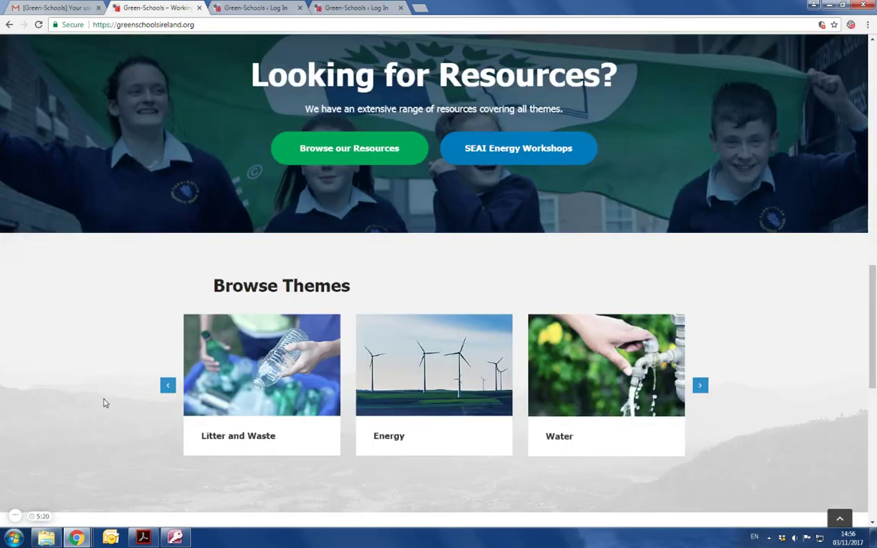